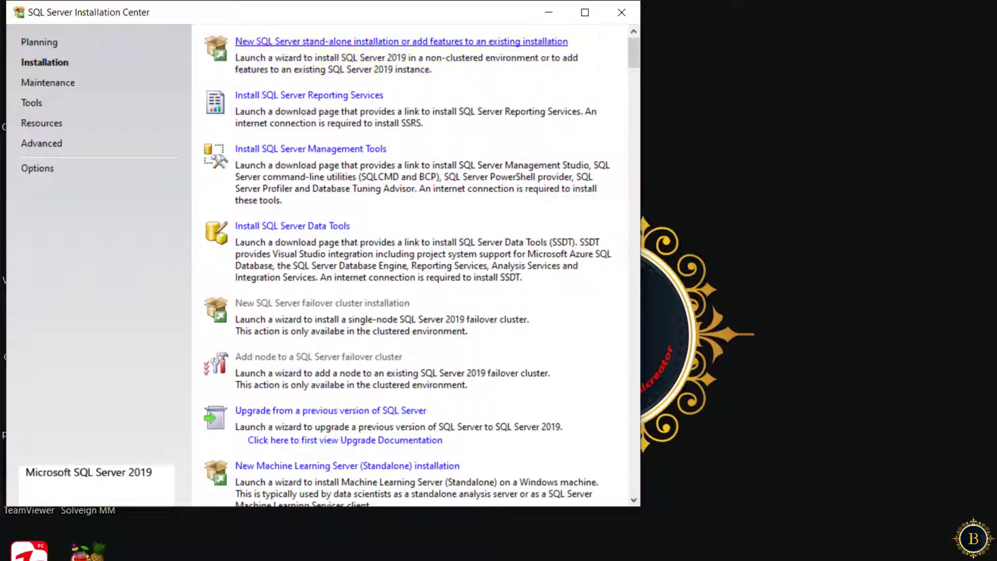
Start a new stand-alone SQL Server 2019 installation with the free Developer edition and accept the license terms.
{"action": "left_click", "coordinate": [317, 94]}
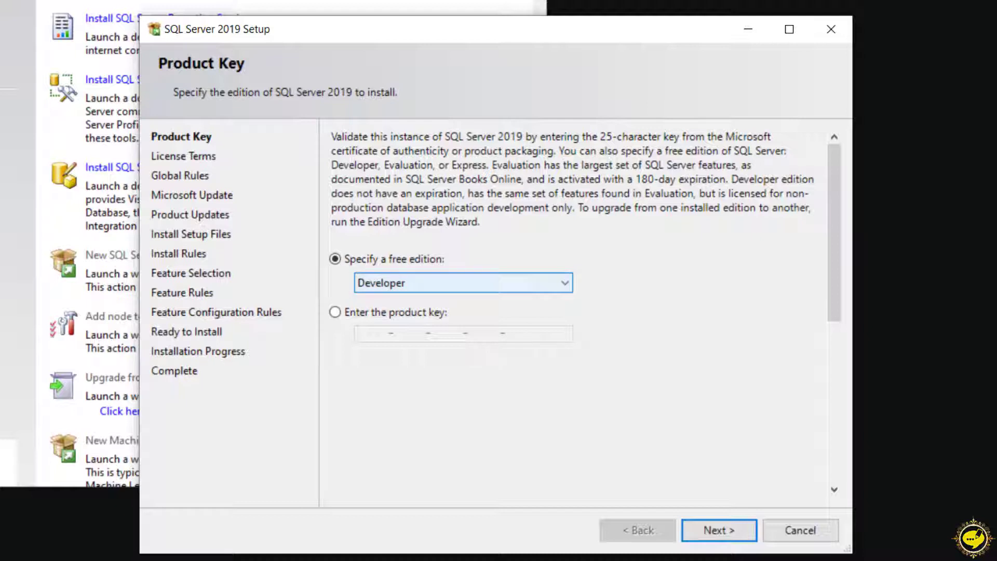
{"action": "left_click", "coordinate": [719, 530]}
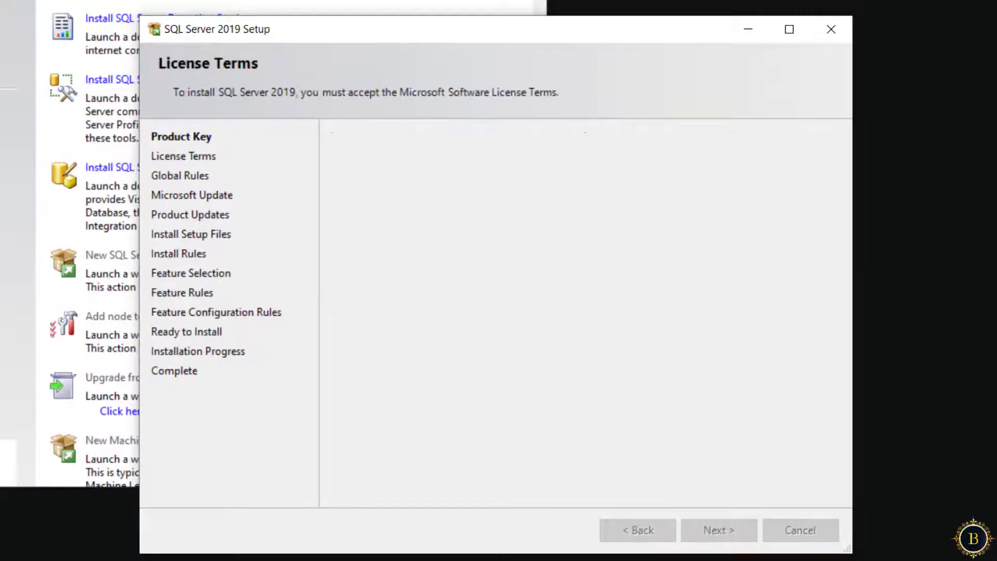
{"action": "left_click", "coordinate": [334, 412]}
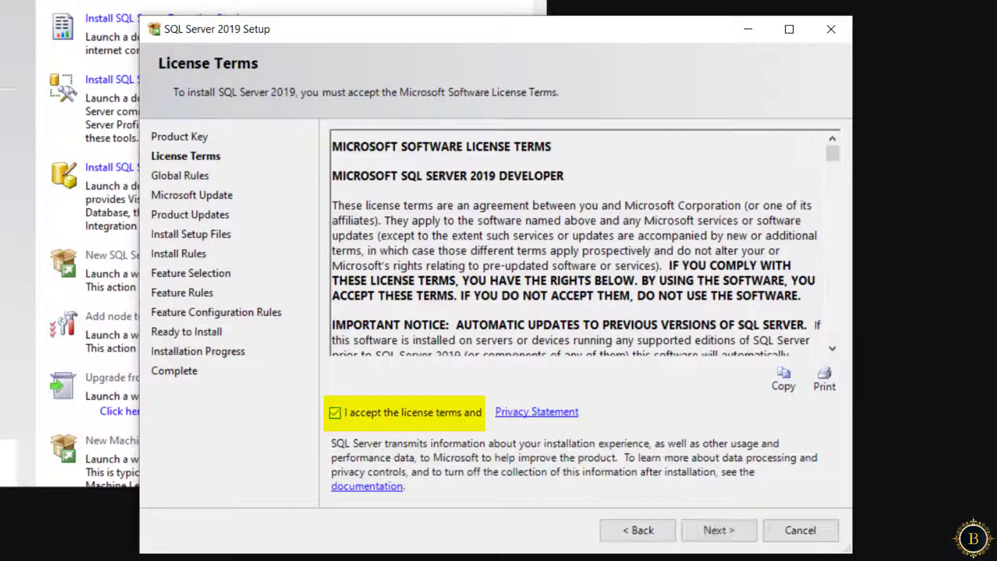
{"action": "left_click", "coordinate": [719, 530]}
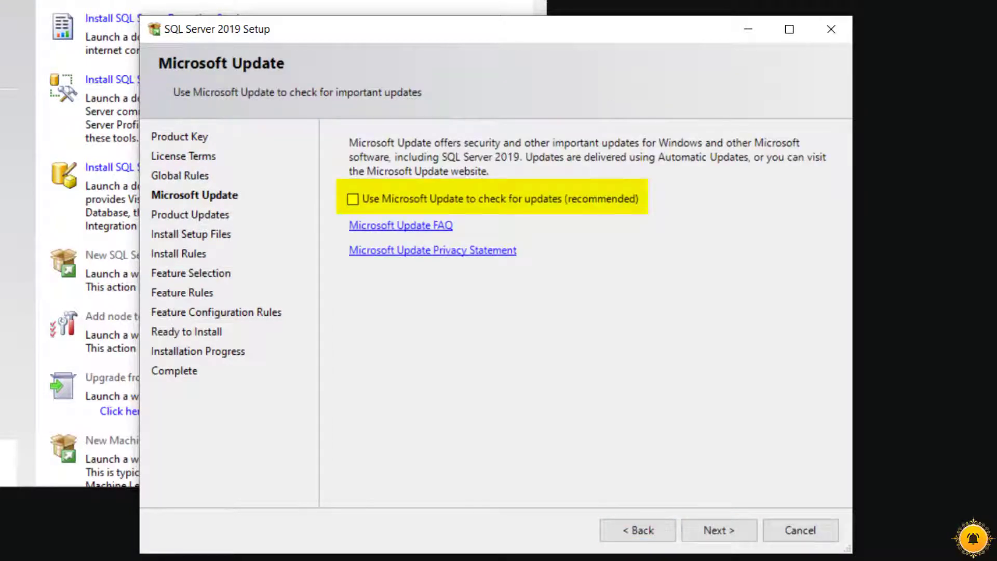
Enable Microsoft Update checks for the setup and choose Database Engine Services as the feature to install.
{"action": "left_click", "coordinate": [352, 198]}
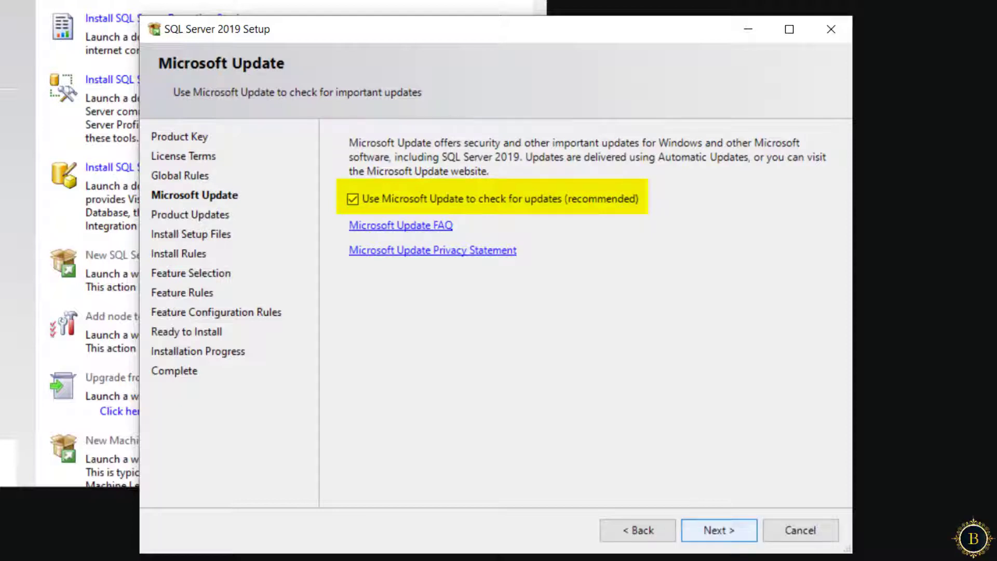
{"action": "left_click", "coordinate": [719, 529]}
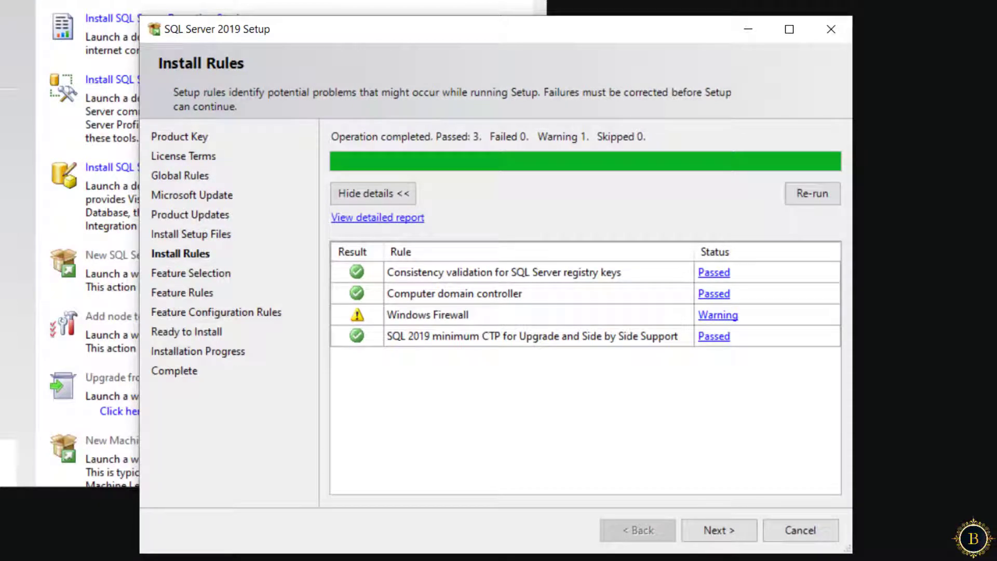
{"action": "key", "text": "Return"}
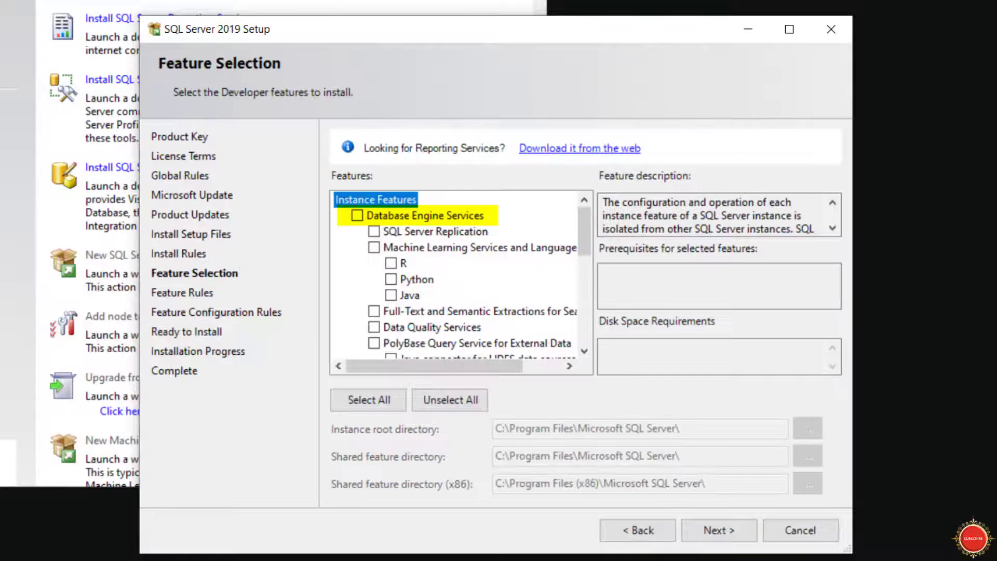
{"action": "left_click", "coordinate": [357, 214]}
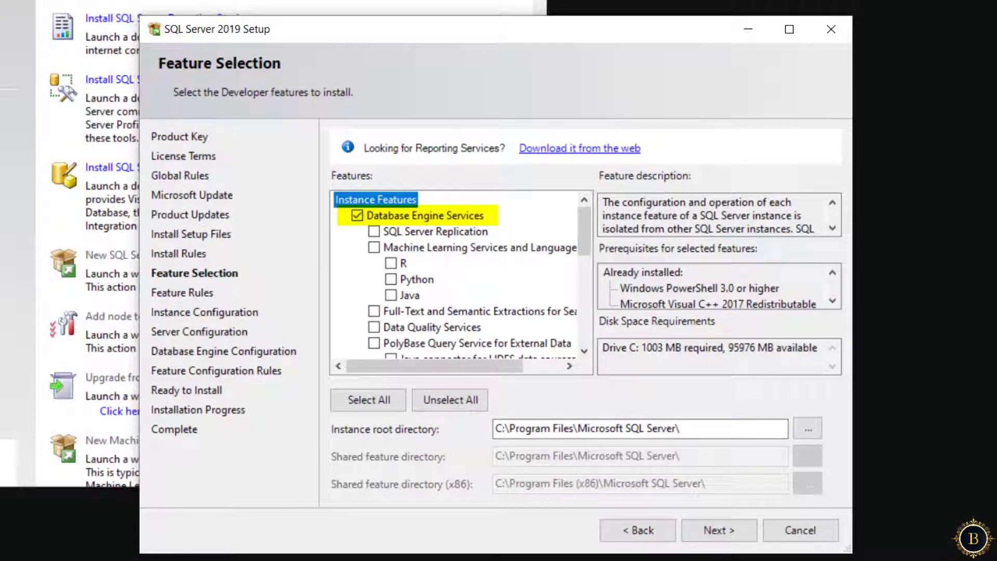
{"action": "left_click", "coordinate": [719, 530]}
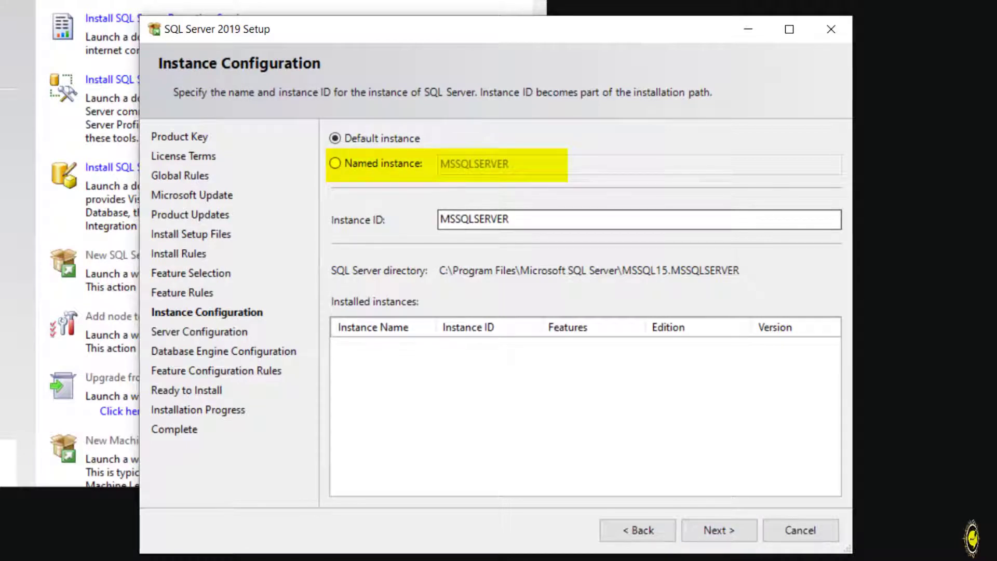
Configure a named instance using the owner's first name, and accept the default service accounts.
{"action": "left_click", "coordinate": [335, 163]}
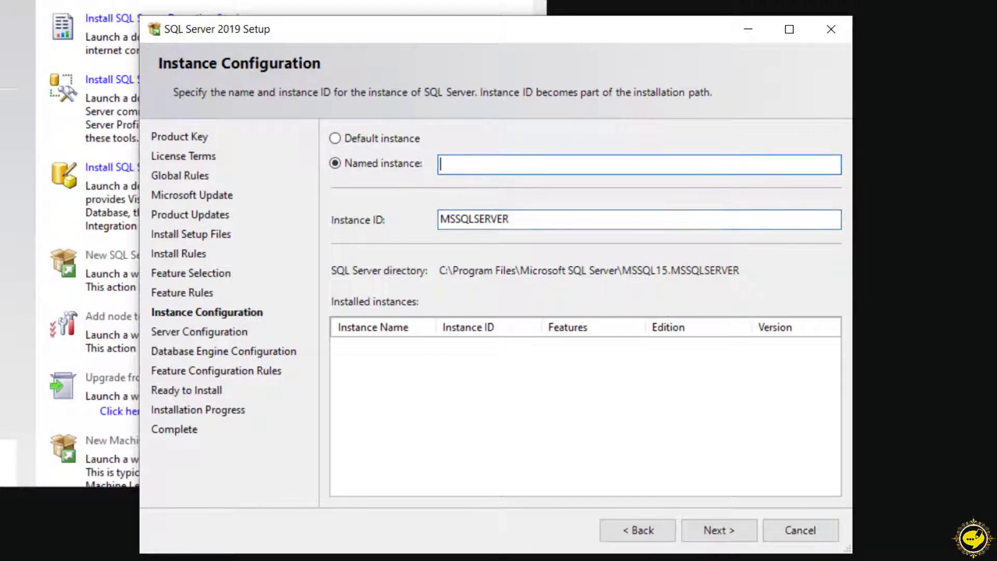
{"action": "key", "text": "Tab"}
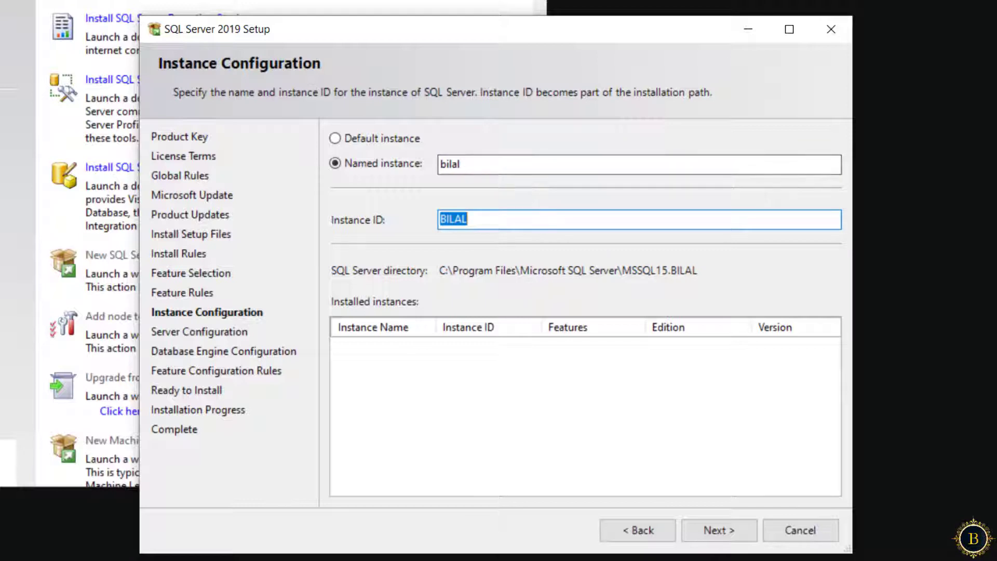
{"action": "key", "text": "Return"}
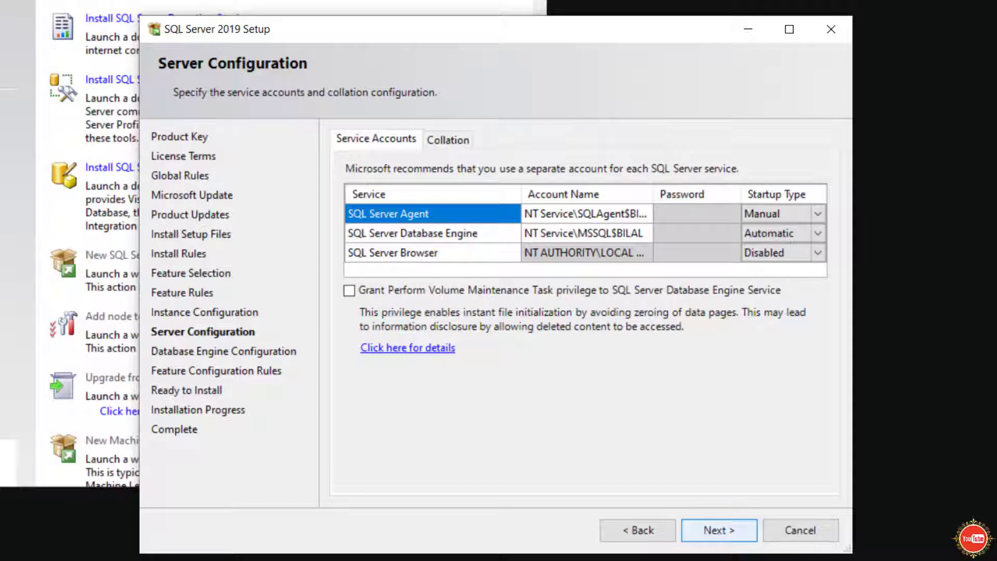
{"action": "left_click", "coordinate": [718, 530]}
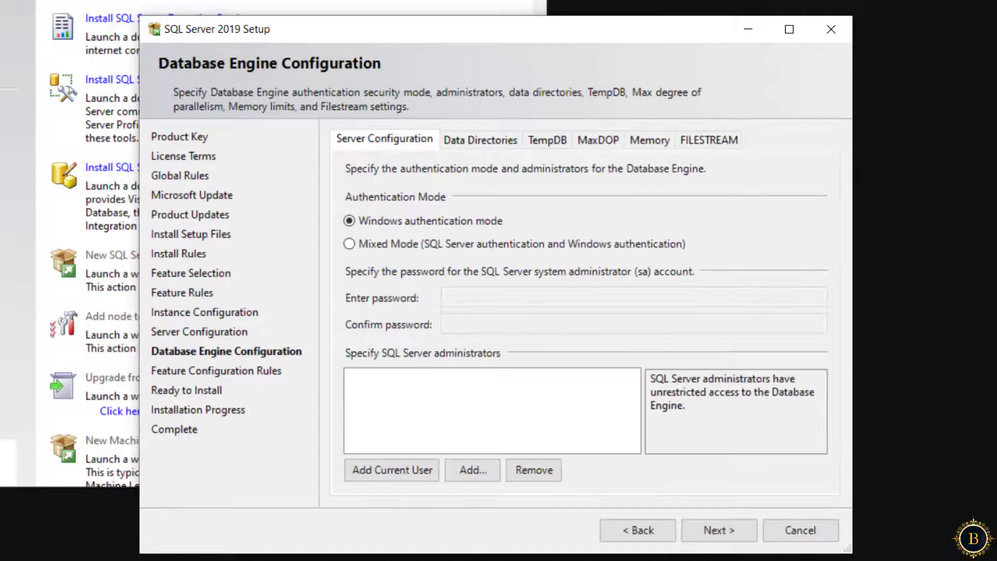
Set authentication to Mixed Mode, enter and confirm the sa account password, and add the current user as SQL Server administrator.
{"action": "left_click", "coordinate": [349, 243]}
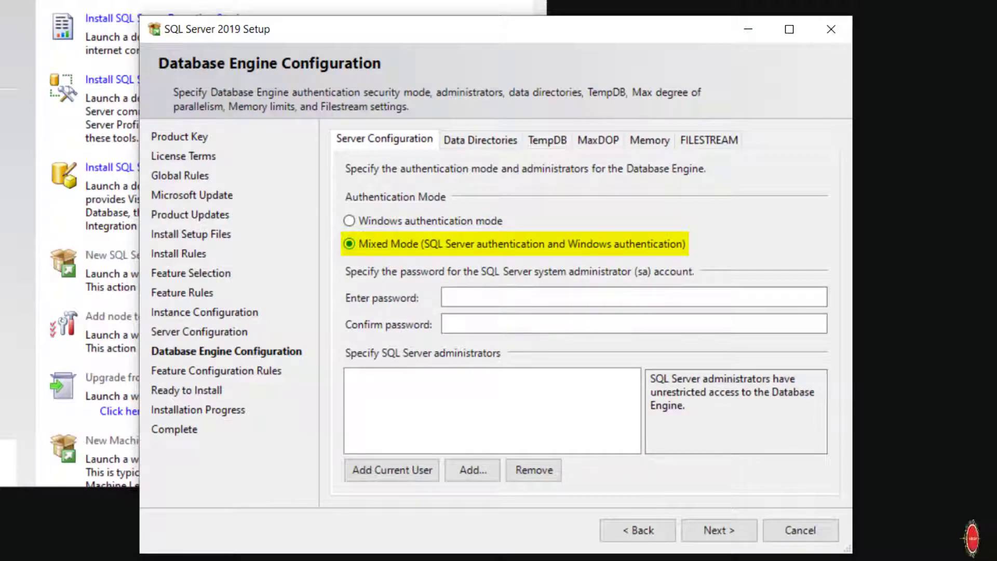
{"action": "left_click", "coordinate": [444, 297]}
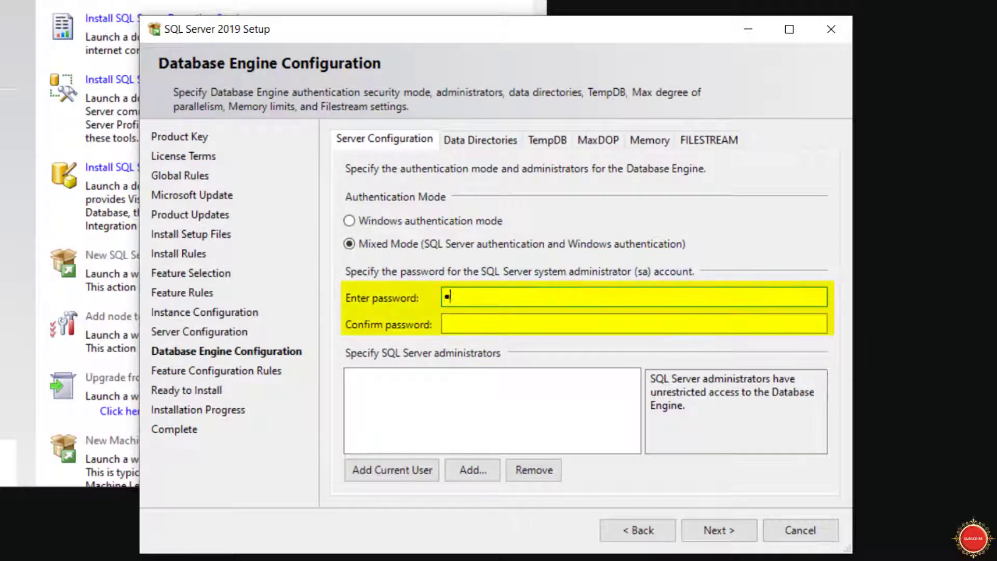
{"action": "left_click", "coordinate": [445, 324]}
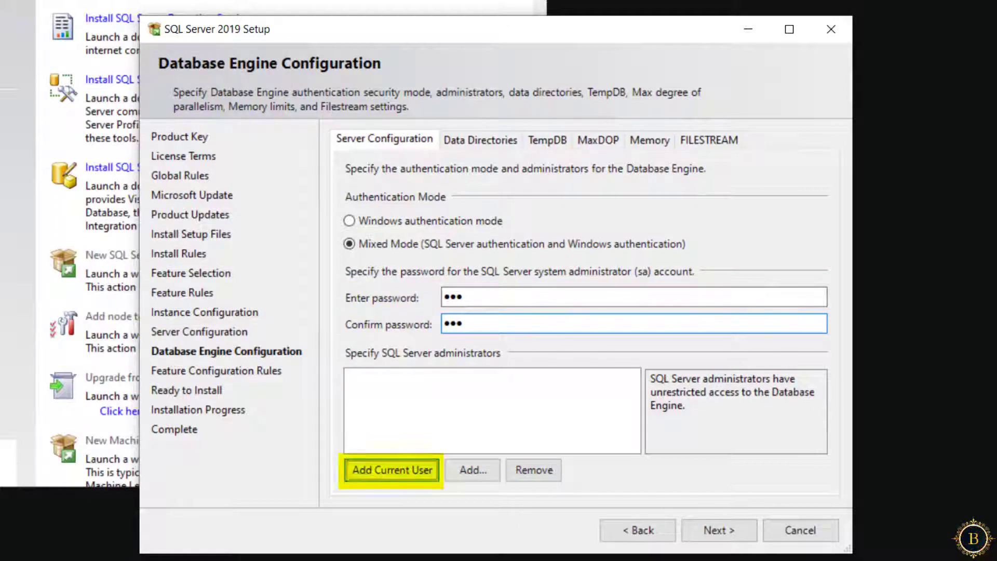
{"action": "key", "text": "Tab"}
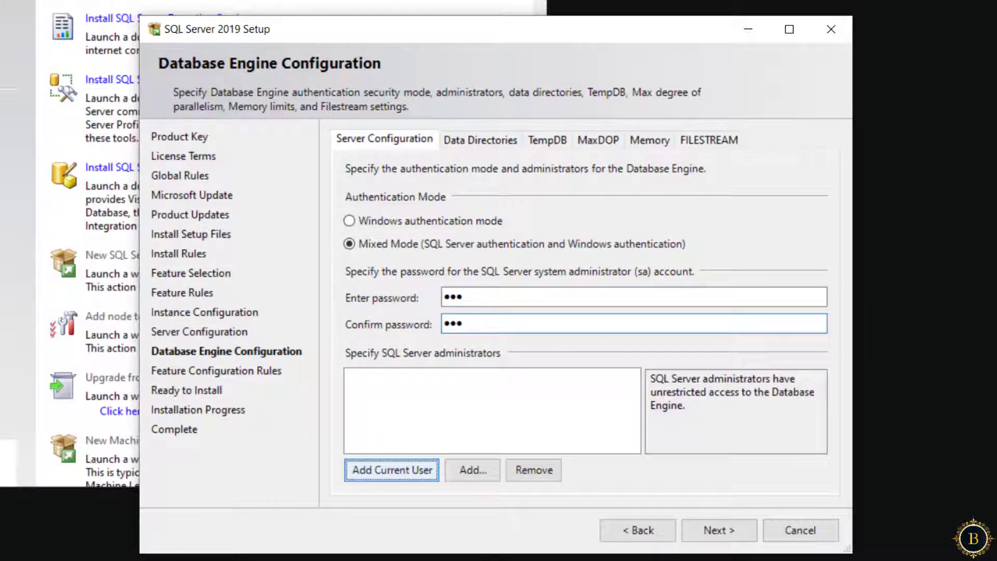
{"action": "key", "text": "space"}
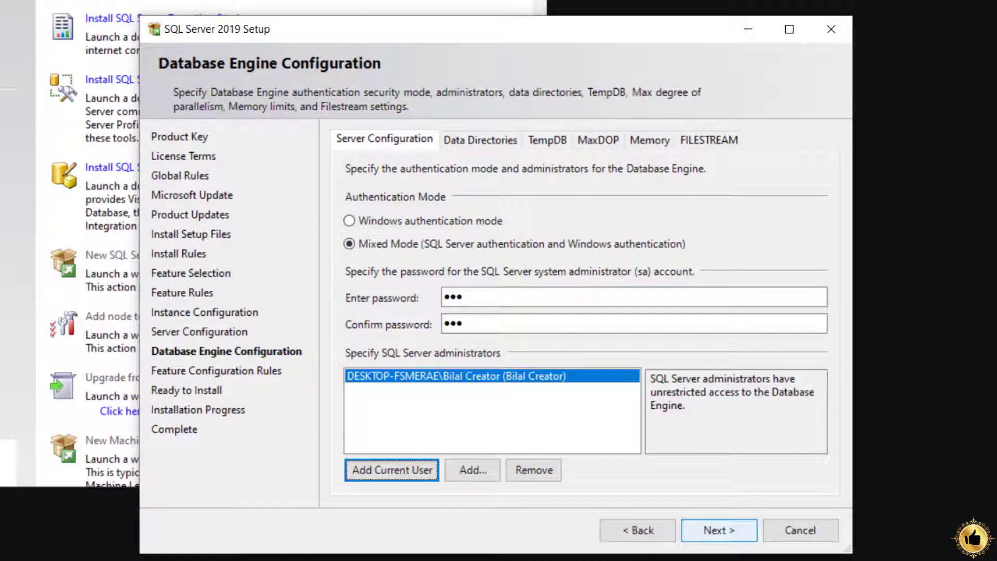
Install SQL Server 2019 with the configured settings and close the setup wizard once it completes.
{"action": "key", "text": "alt+n"}
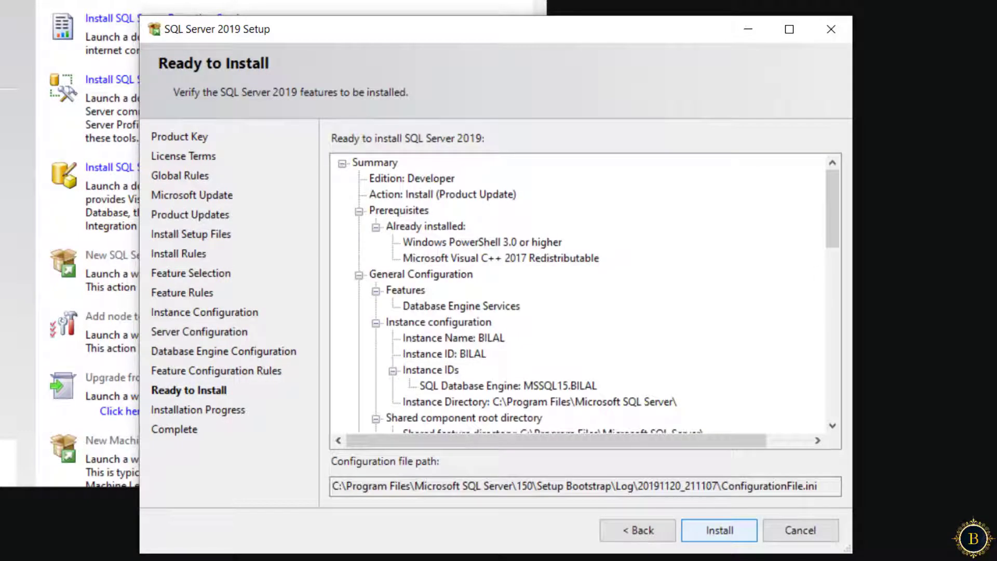
{"action": "key", "text": "alt+i"}
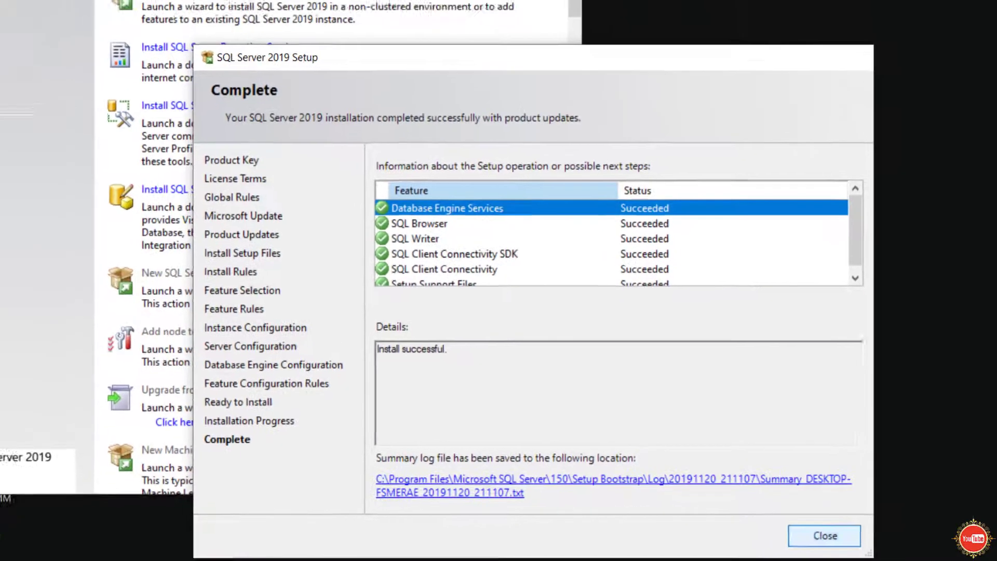
{"action": "left_click", "coordinate": [801, 529]}
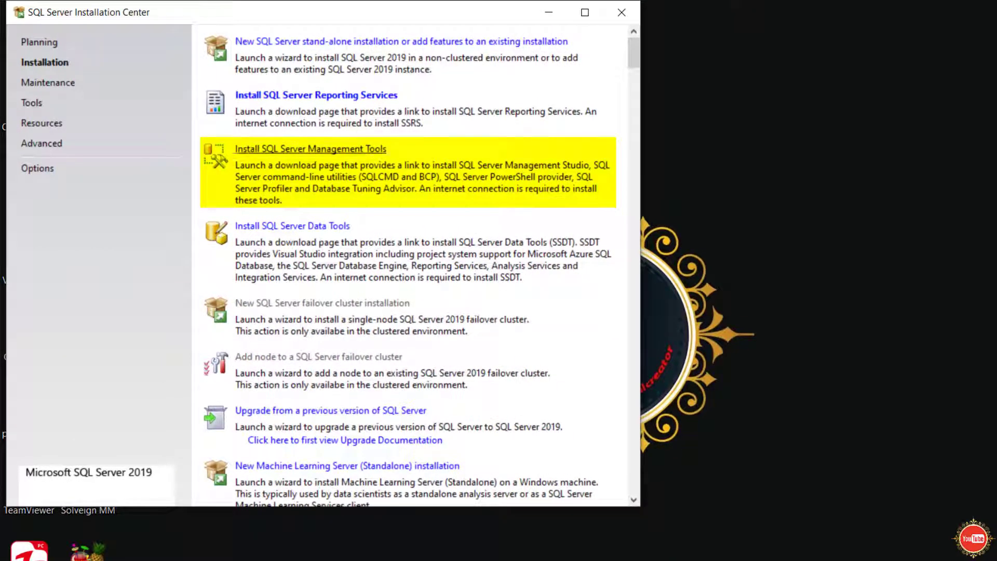
Download the SQL Server Management Studio 18.4 installer from the management tools download page and close the browser.
{"action": "left_click", "coordinate": [311, 148]}
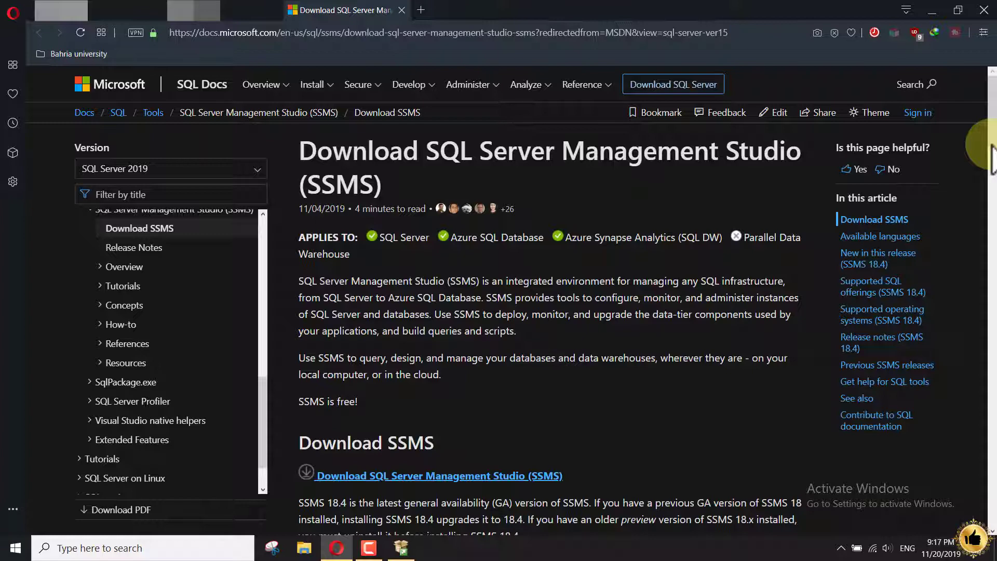
{"action": "scroll", "coordinate": [993, 156], "scroll_direction": "down", "scroll_amount": 2}
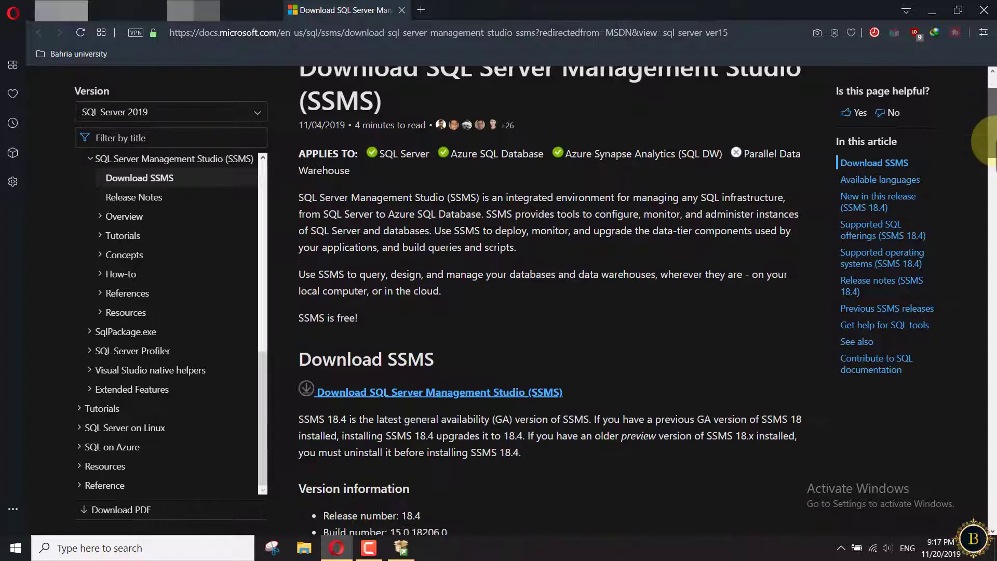
{"action": "left_click_drag", "start_coordinate": [989, 148], "coordinate": [989, 172]}
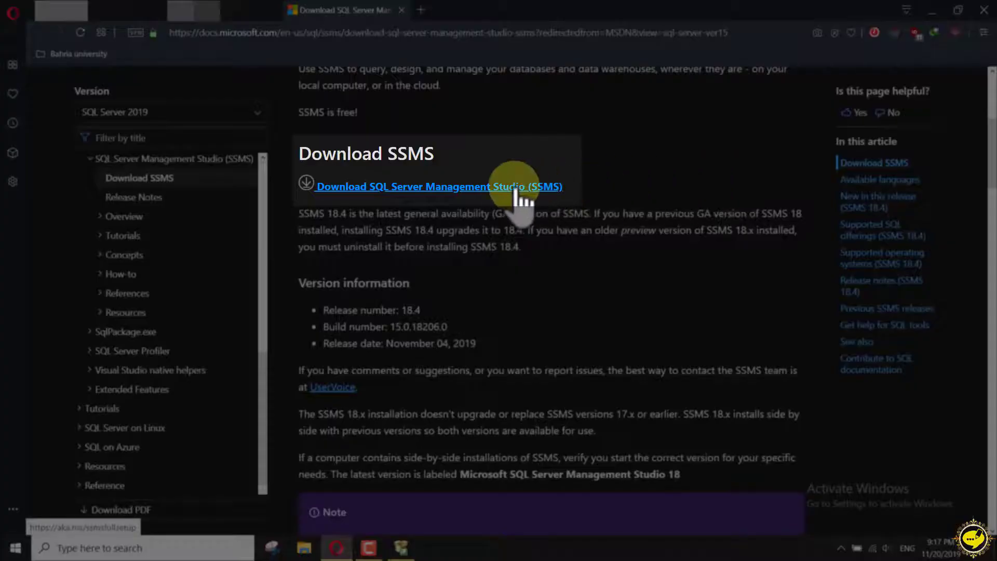
{"action": "left_click", "coordinate": [505, 187]}
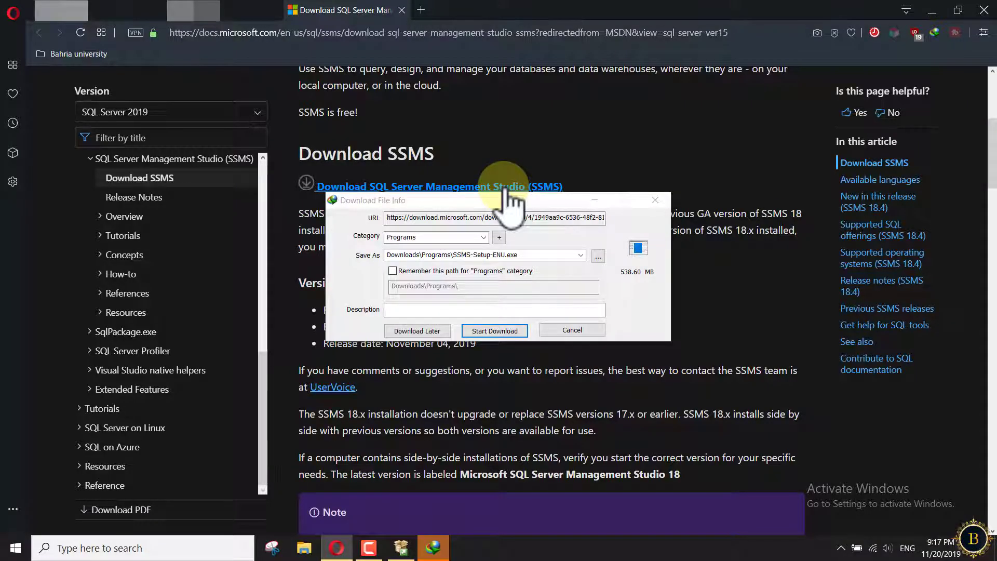
{"action": "left_click", "coordinate": [498, 331]}
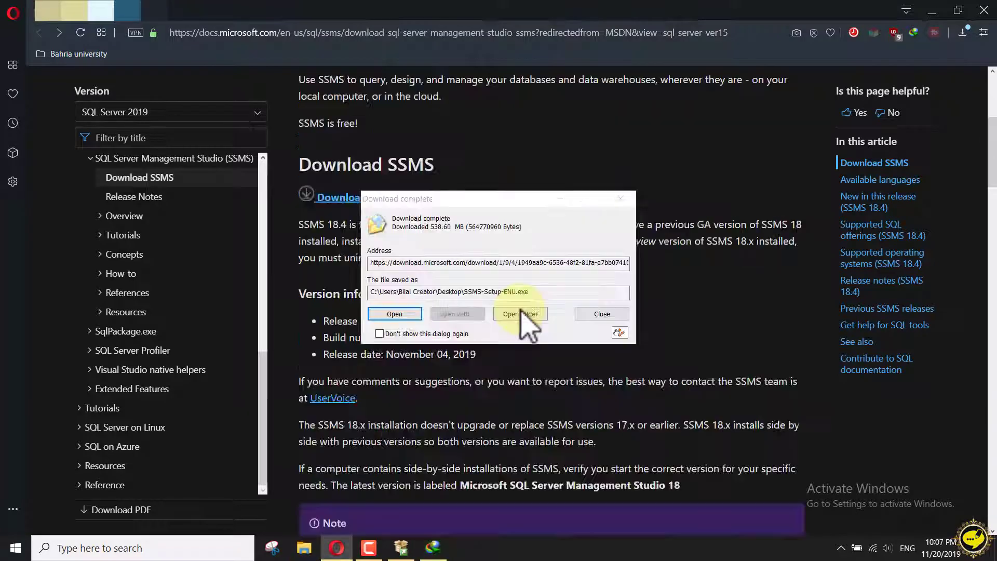
{"action": "left_click", "coordinate": [602, 313]}
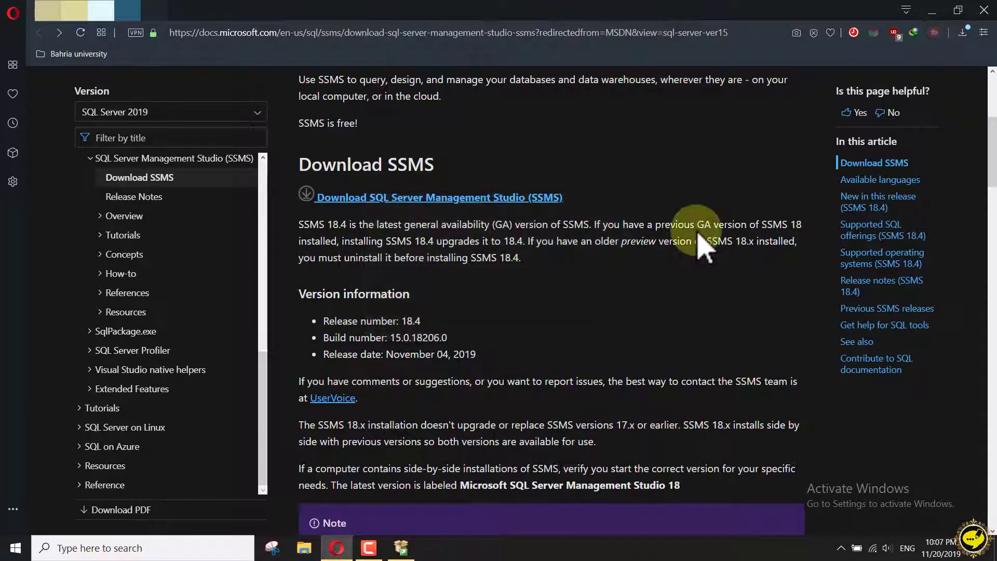
{"action": "left_click", "coordinate": [982, 11]}
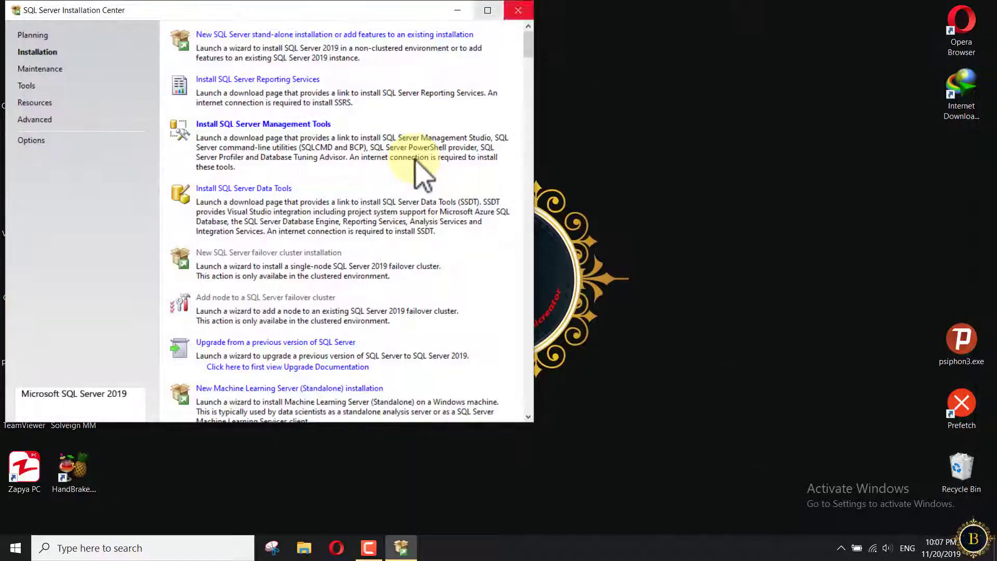
Place the SSMS installer beside the SQL2019 installer on the desktop and install Management Studio in its default location.
{"action": "key", "text": "super+d"}
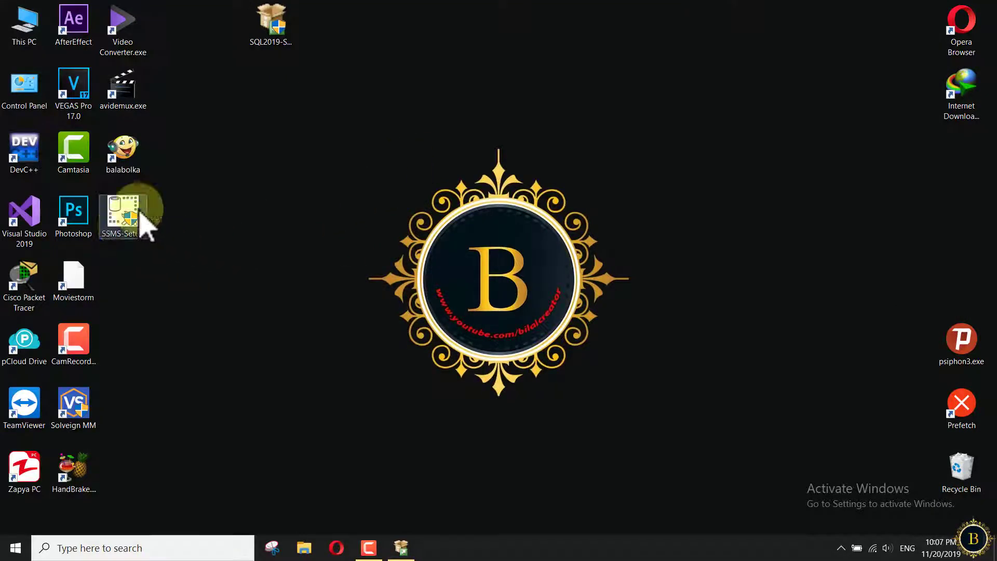
{"action": "left_click_drag", "start_coordinate": [140, 217], "coordinate": [321, 33]}
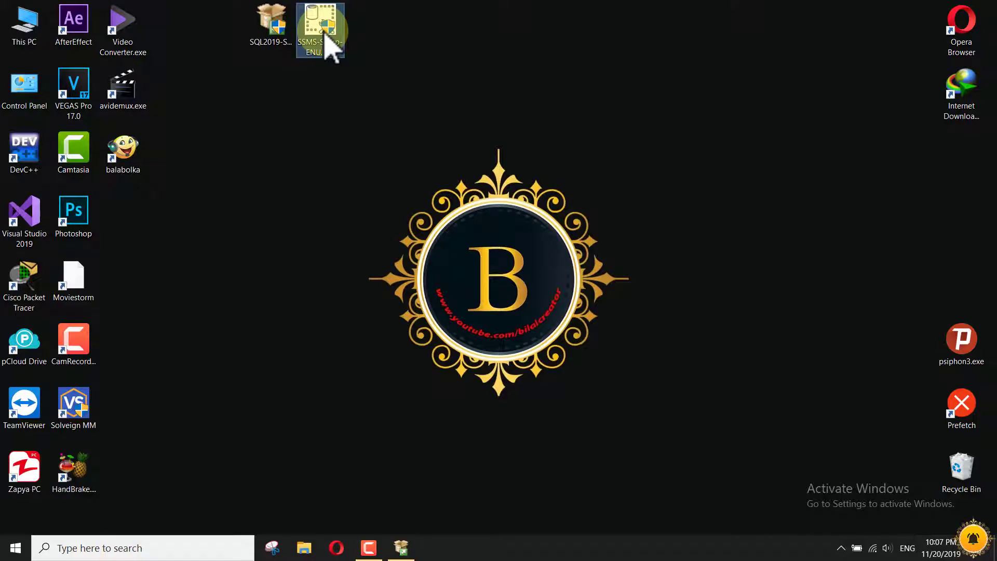
{"action": "double_click", "coordinate": [325, 36]}
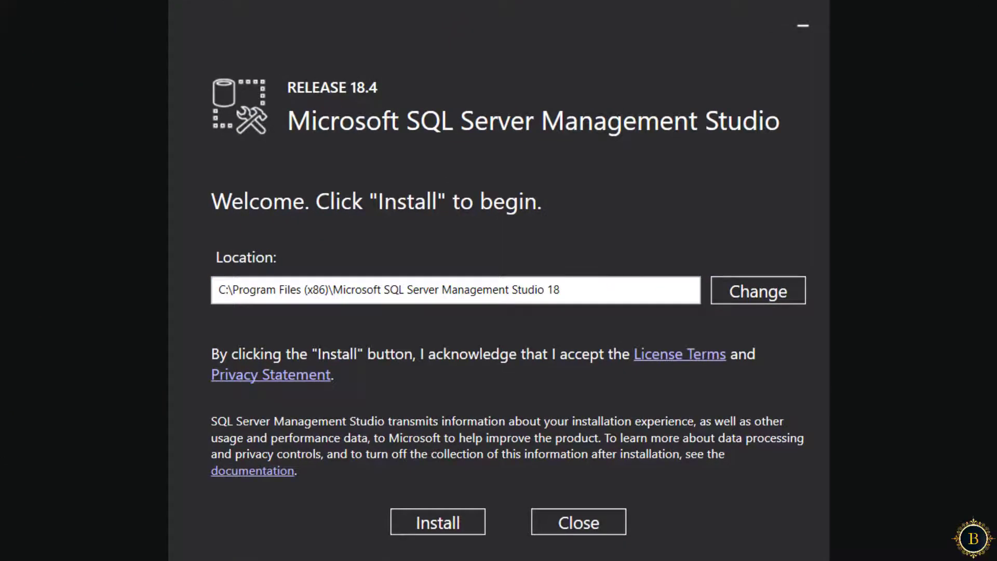
{"action": "key", "text": "Return"}
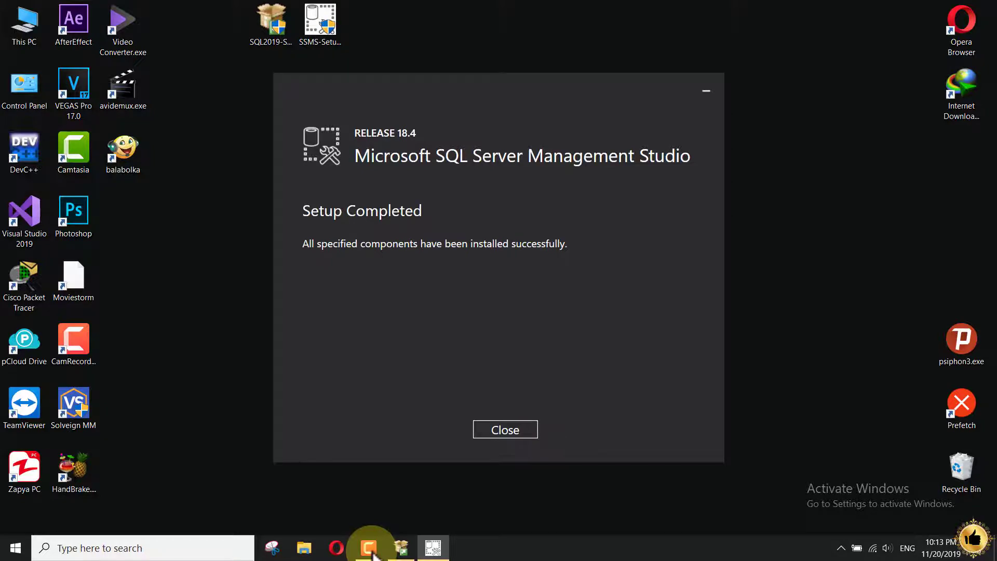
{"action": "key", "text": "Return"}
Launch Microsoft SQL Server Management Studio 18 and connect to the new Database Engine instance with Windows Authentication.
{"action": "left_click", "coordinate": [114, 548]}
{"action": "type", "text": "sq"}
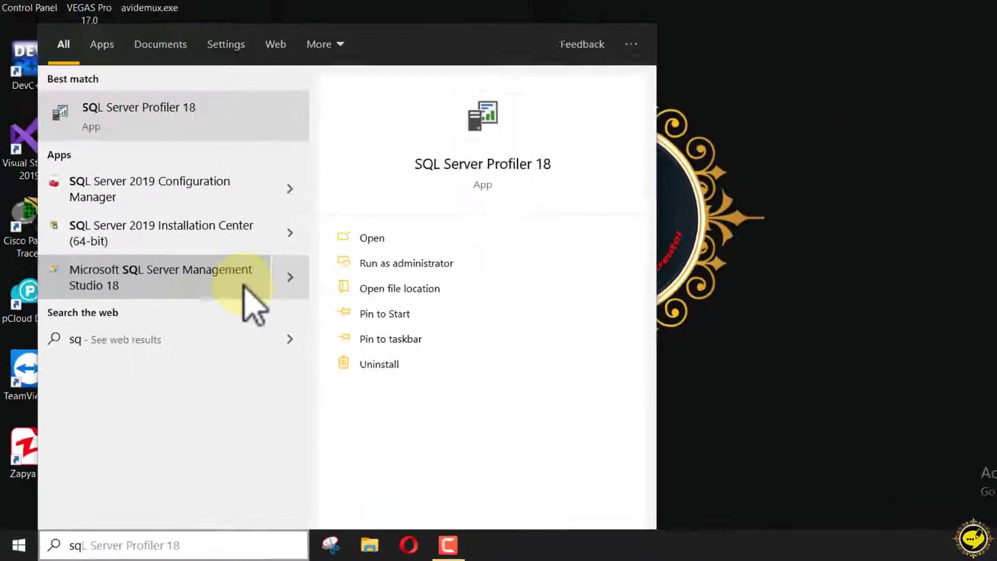
{"action": "left_click", "coordinate": [440, 67]}
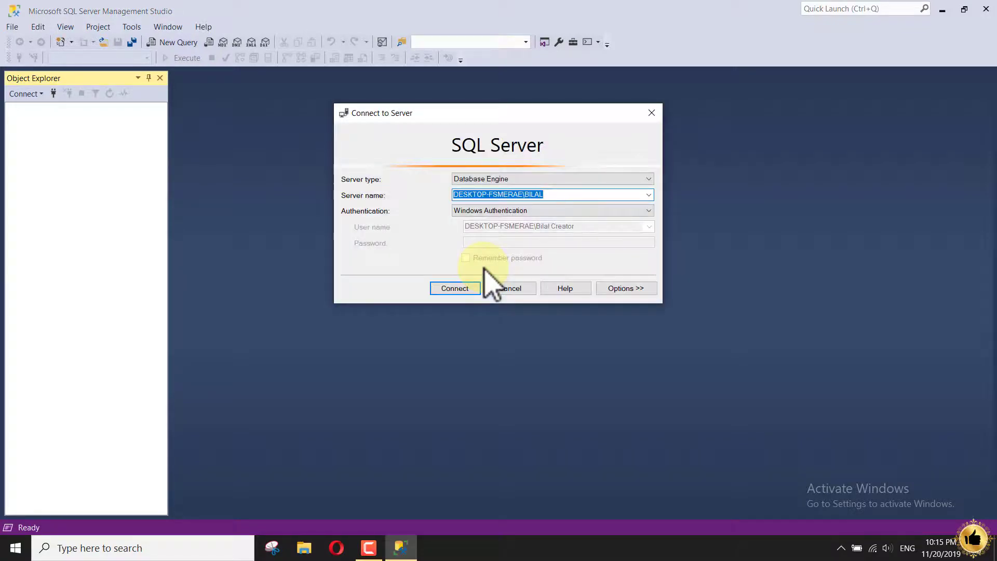
{"action": "left_click", "coordinate": [453, 292]}
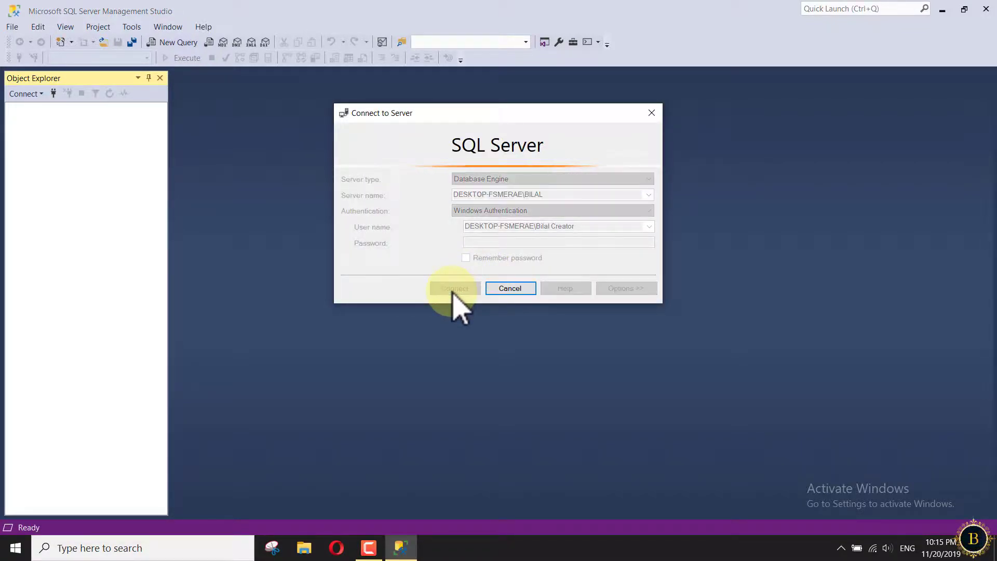